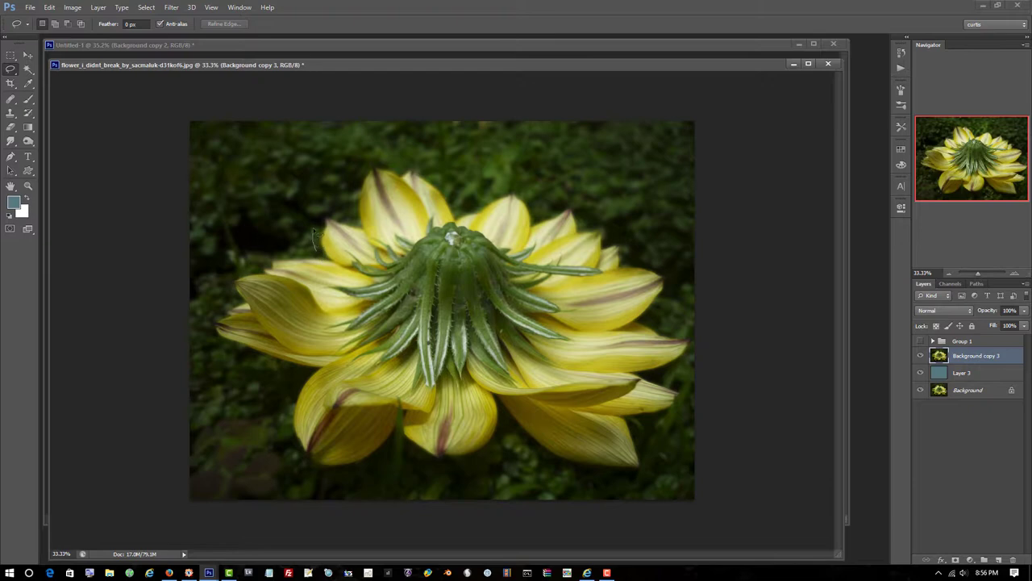
Roughly outline the whole flower with the Lasso tool and add a layer mask from the selection to Background copy 3.
{"action": "mouse_move", "coordinate": [314, 234]}
{"action": "left_mouse_down"}
{"action": "mouse_move", "coordinate": [329, 215]}
{"action": "mouse_move", "coordinate": [345, 223]}
{"action": "left_mouse_up"}
{"action": "left_click_drag", "start_coordinate": [376, 166], "coordinate": [395, 173]}
{"action": "mouse_move", "coordinate": [475, 212]}
{"action": "left_mouse_down"}
{"action": "mouse_move", "coordinate": [519, 194]}
{"action": "mouse_move", "coordinate": [568, 211]}
{"action": "mouse_move", "coordinate": [401, 446]}
{"action": "mouse_move", "coordinate": [349, 474]}
{"action": "mouse_move", "coordinate": [324, 479]}
{"action": "mouse_move", "coordinate": [299, 467]}
{"action": "mouse_move", "coordinate": [291, 436]}
{"action": "mouse_move", "coordinate": [302, 381]}
{"action": "mouse_move", "coordinate": [208, 326]}
{"action": "mouse_move", "coordinate": [250, 271]}
{"action": "mouse_move", "coordinate": [294, 270]}
{"action": "left_mouse_up"}
{"action": "left_click", "coordinate": [955, 560]}
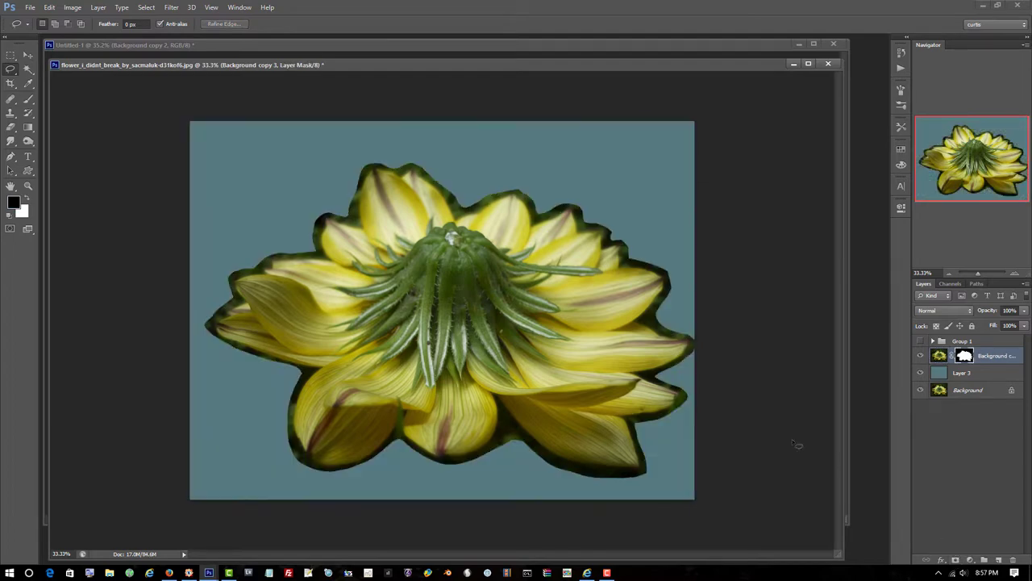
Trace the leftover background along the flower's upper petals with the Polygonal Lasso tool, fill it with black on the layer mask, and deselect.
{"action": "right_click", "coordinate": [11, 69]}
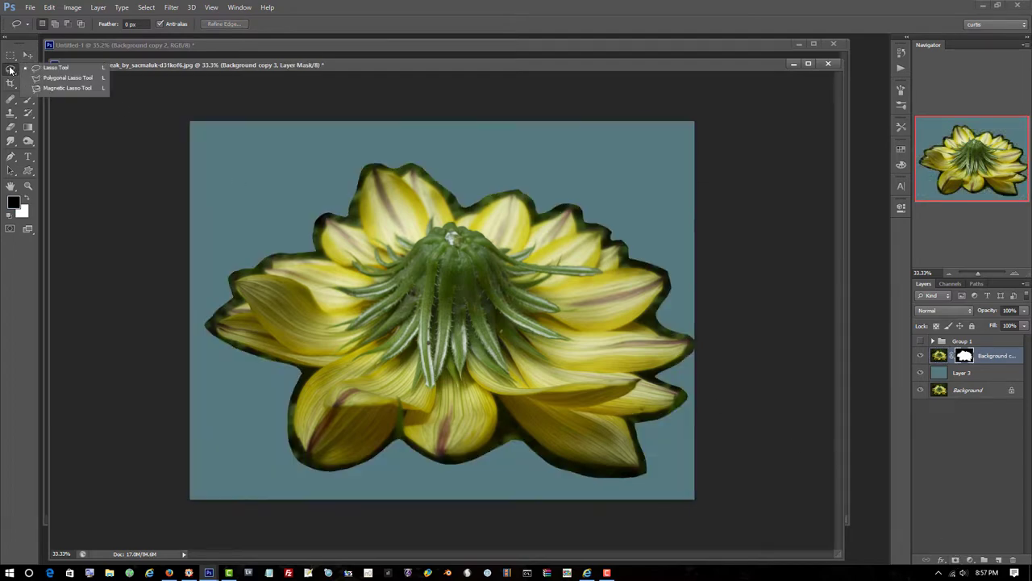
{"action": "left_click", "coordinate": [52, 68]}
{"action": "right_click", "coordinate": [11, 72]}
{"action": "left_click", "coordinate": [55, 80]}
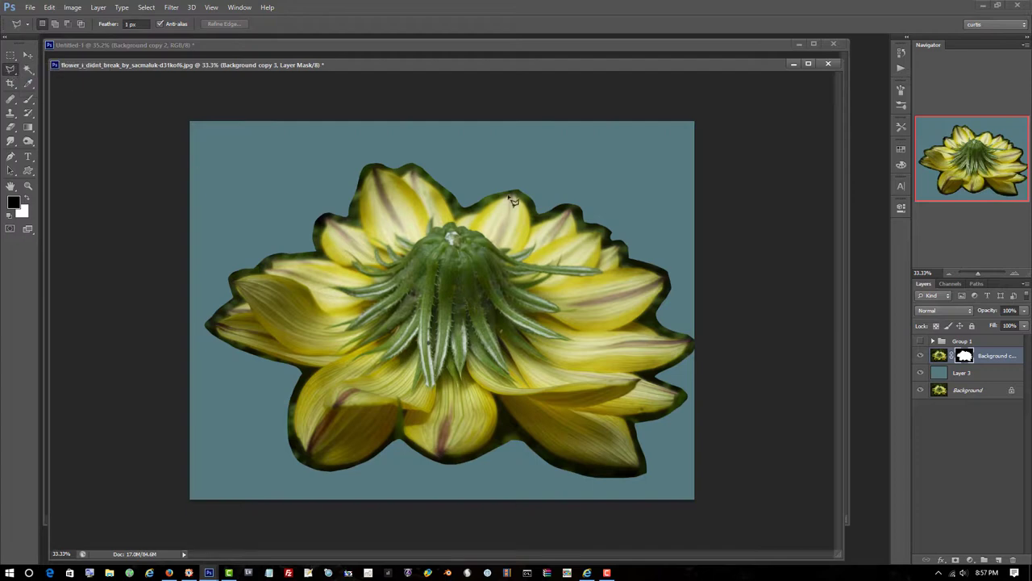
{"action": "mouse_move", "coordinate": [413, 193]}
{"action": "left_mouse_down"}
{"action": "mouse_move", "coordinate": [490, 249]}
{"action": "mouse_move", "coordinate": [463, 161]}
{"action": "mouse_move", "coordinate": [546, 329]}
{"action": "mouse_move", "coordinate": [530, 317]}
{"action": "left_mouse_up"}
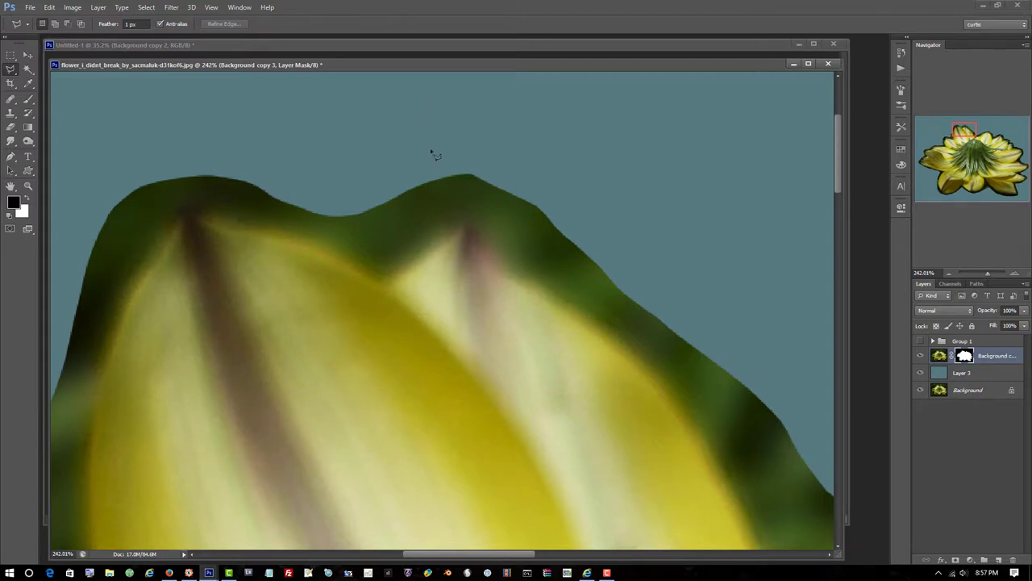
{"action": "left_click", "coordinate": [424, 97]}
{"action": "left_click", "coordinate": [426, 173]}
{"action": "left_click", "coordinate": [489, 260]}
{"action": "scroll", "coordinate": [730, 488], "scroll_direction": "down", "scroll_amount": 5}
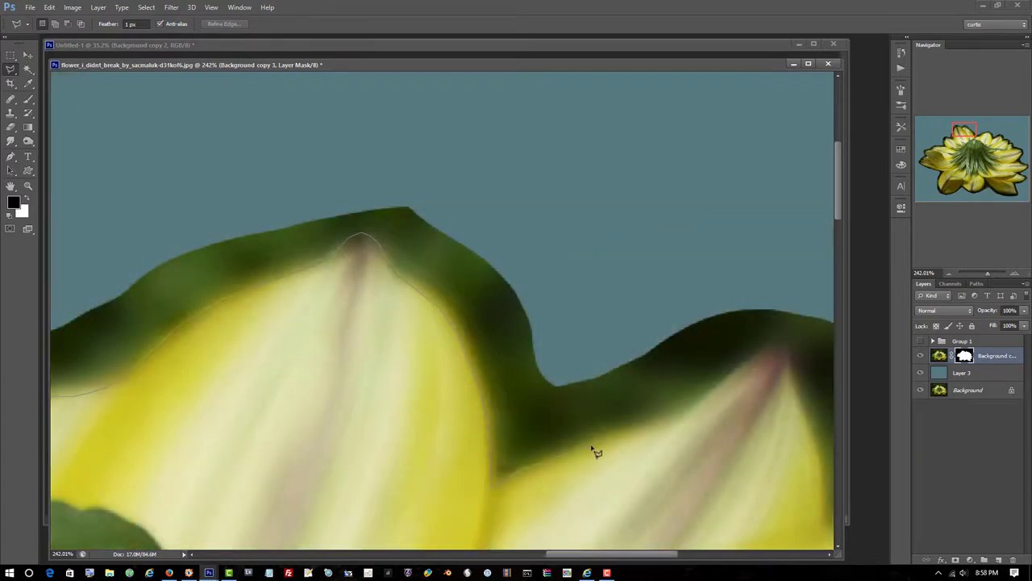
{"action": "left_click", "coordinate": [608, 440]}
{"action": "left_click", "coordinate": [653, 431]}
{"action": "left_click", "coordinate": [776, 345]}
{"action": "left_click", "coordinate": [478, 146]}
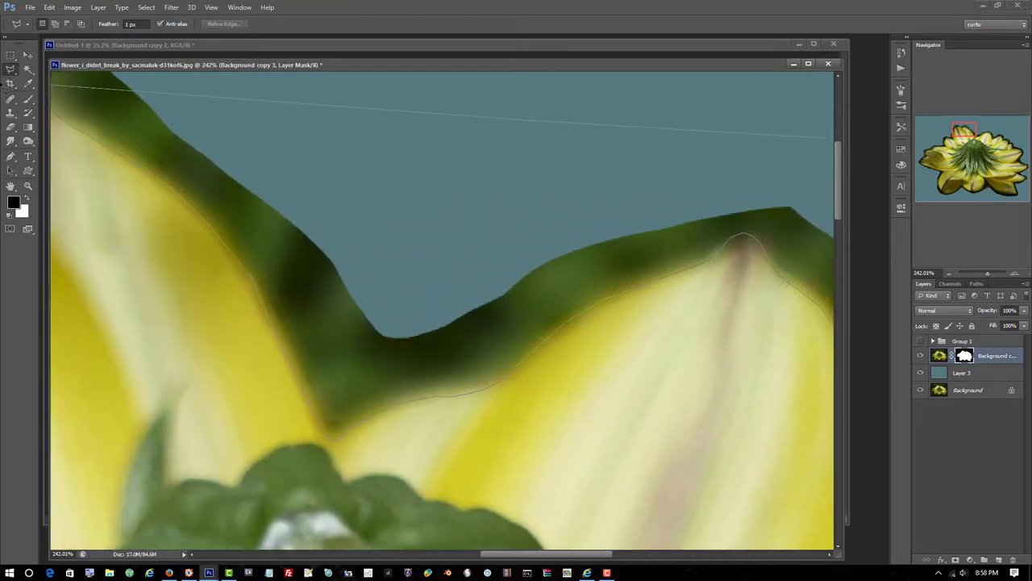
{"action": "left_click", "coordinate": [97, 84]}
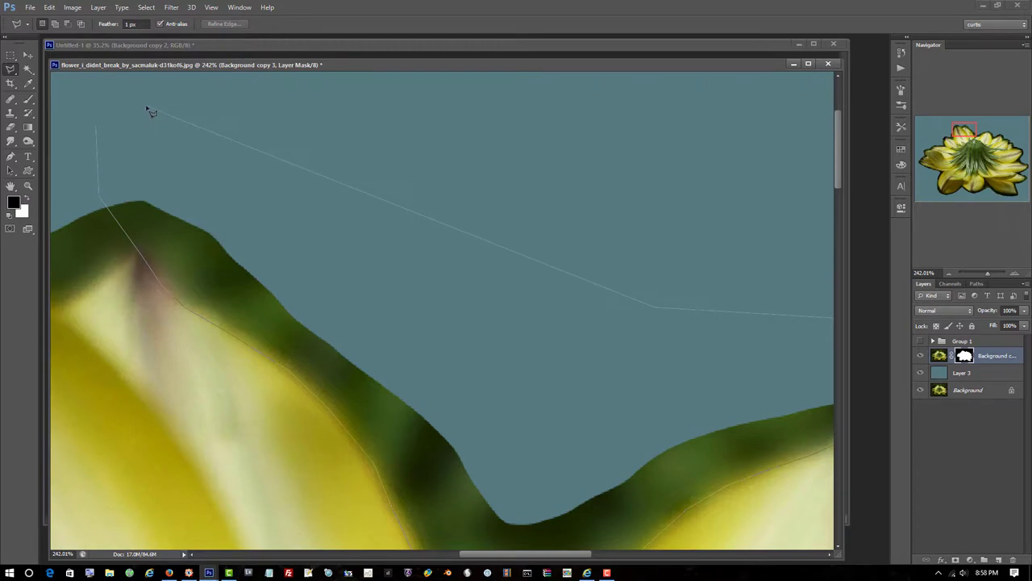
{"action": "double_click", "coordinate": [148, 110]}
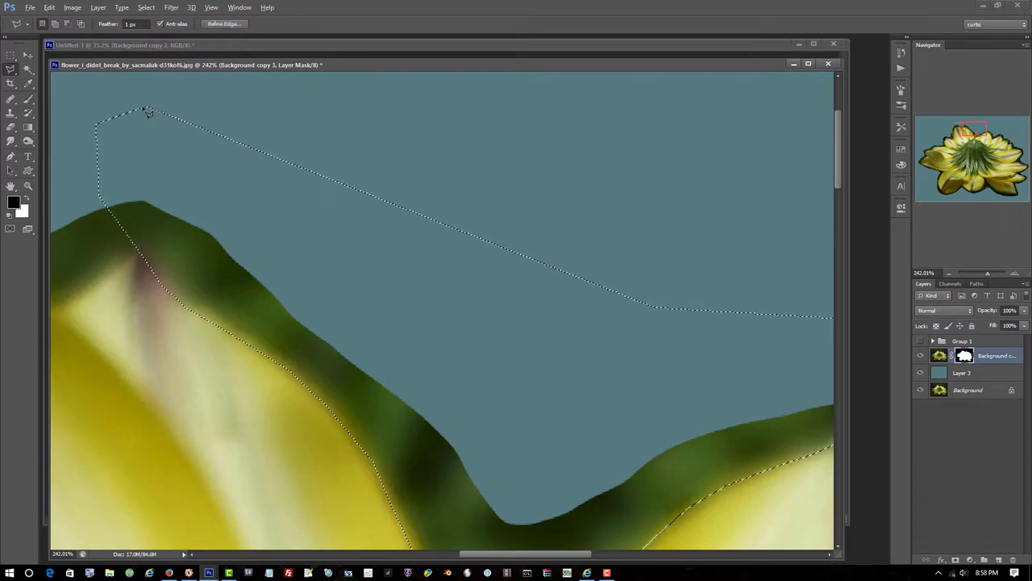
{"action": "key", "text": "alt+BackSpace"}
{"action": "key", "text": "ctrl+d"}
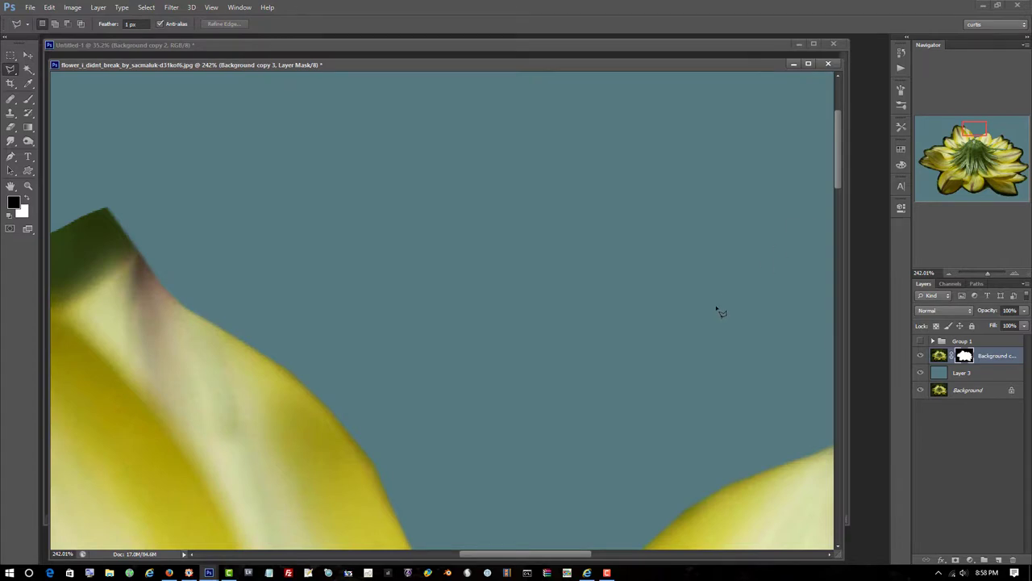
Outline the leftover background beside the upper-right petals, starting at the dark petal tip.
{"action": "left_click_drag", "start_coordinate": [971, 128], "coordinate": [995, 138]}
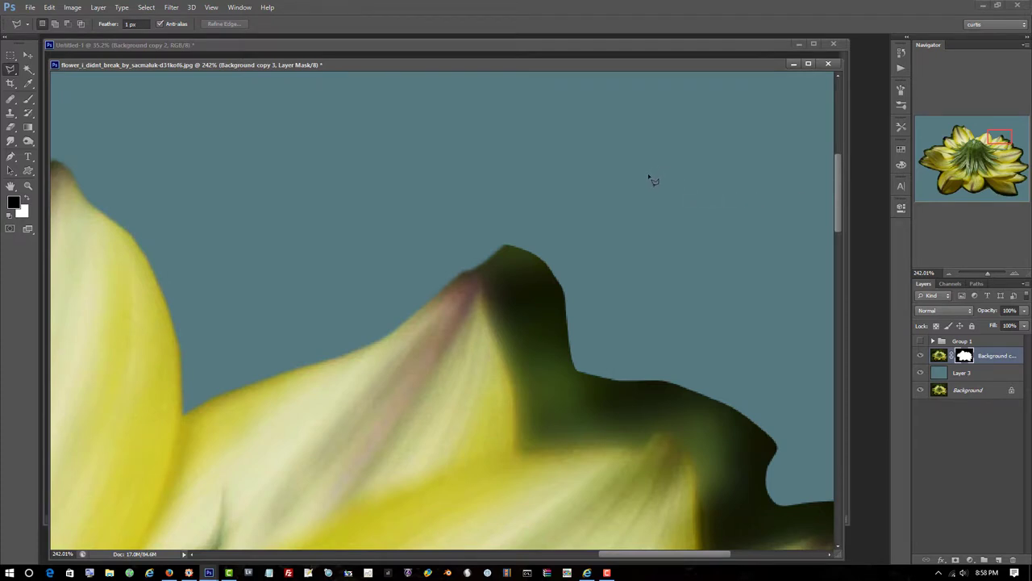
{"action": "left_click", "coordinate": [448, 198]}
{"action": "left_click", "coordinate": [444, 264]}
{"action": "left_click", "coordinate": [474, 272]}
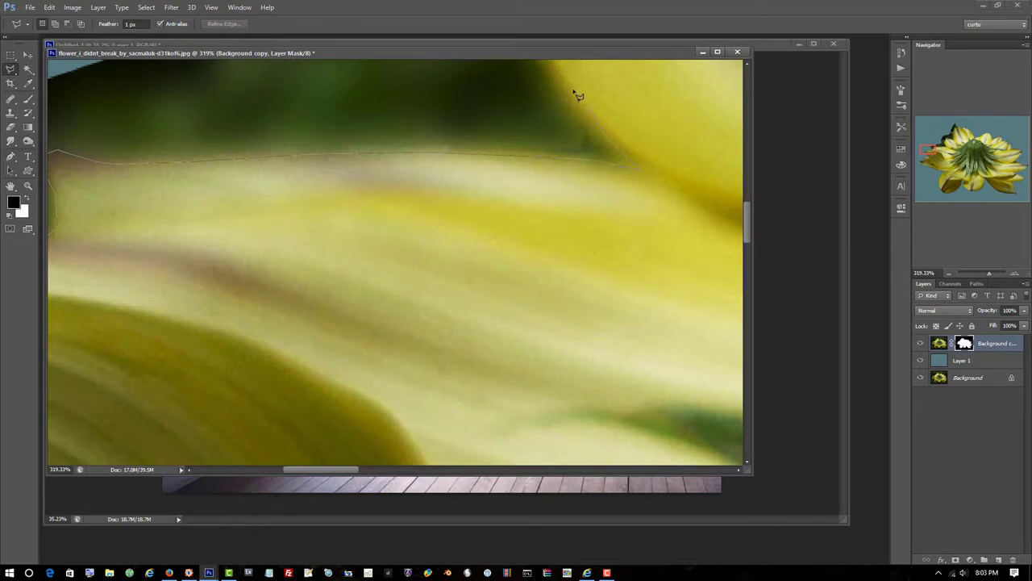
Finish tracing the leftover background along the upper-left petals, fill it with black on the layer mask, and deselect.
{"action": "scroll", "coordinate": [564, 86], "scroll_direction": "up", "scroll_amount": 3}
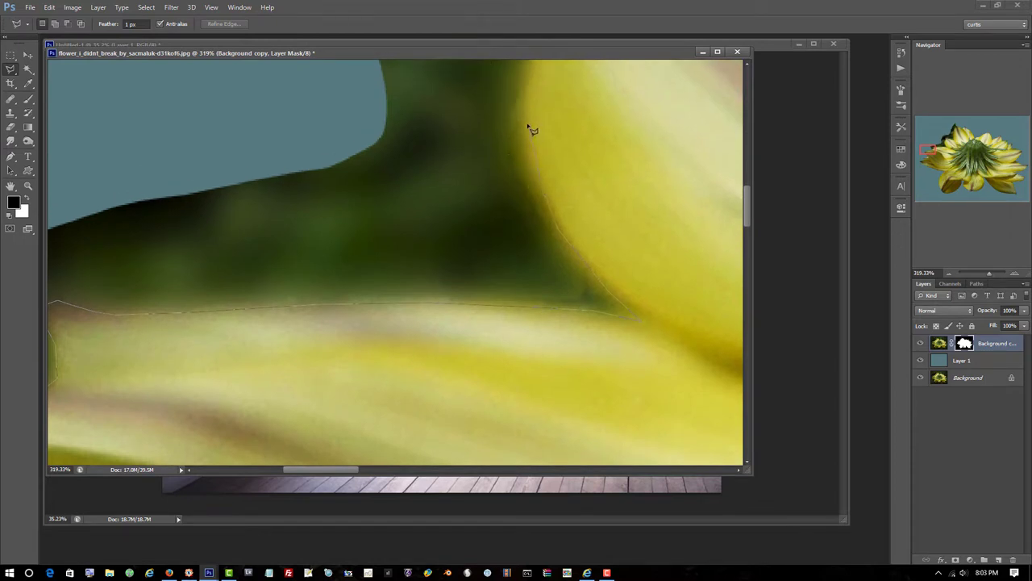
{"action": "scroll", "coordinate": [535, 79], "scroll_direction": "up", "scroll_amount": 4}
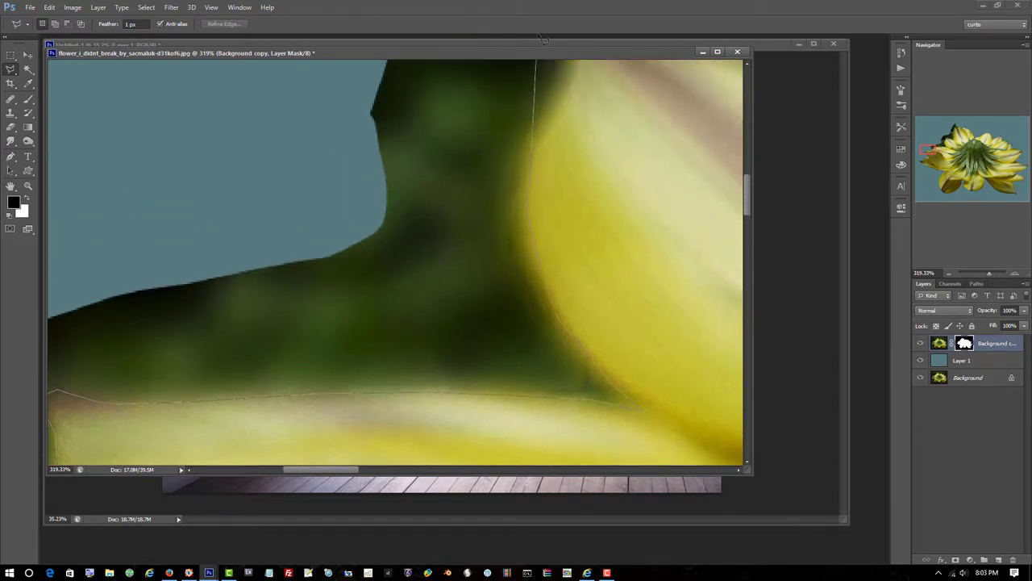
{"action": "scroll", "coordinate": [714, 126], "scroll_direction": "right", "scroll_amount": 3}
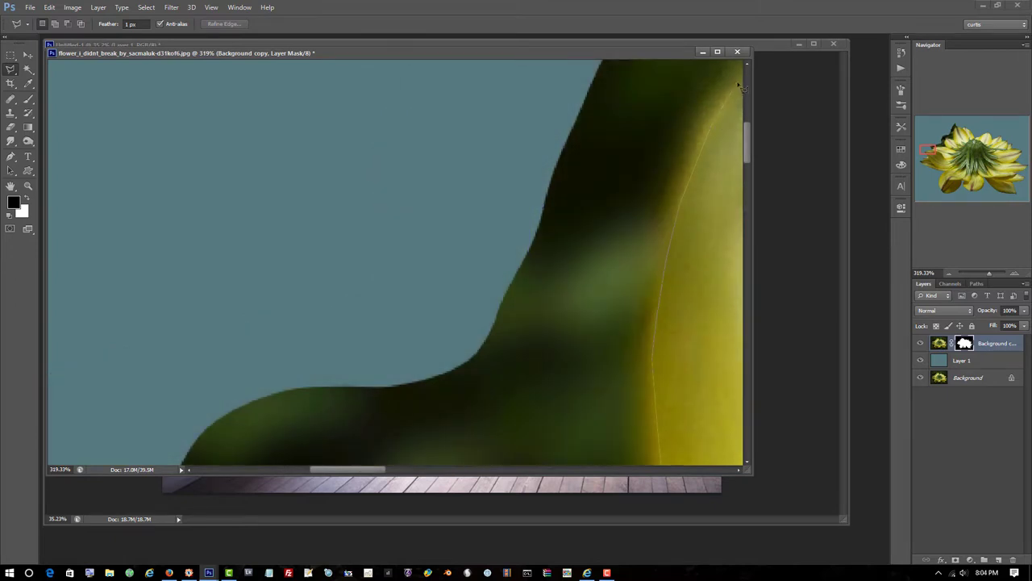
{"action": "scroll", "coordinate": [740, 83], "scroll_direction": "right", "scroll_amount": 2}
{"action": "scroll", "coordinate": [668, 81], "scroll_direction": "up", "scroll_amount": 3}
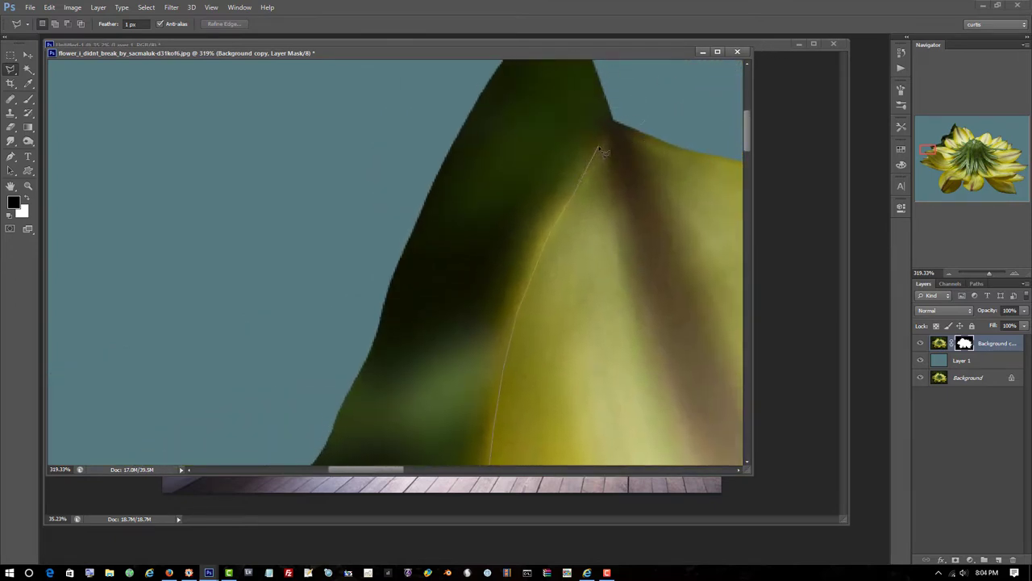
{"action": "mouse_move", "coordinate": [606, 146]}
{"action": "left_mouse_down"}
{"action": "mouse_move", "coordinate": [615, 130]}
{"action": "mouse_move", "coordinate": [640, 132]}
{"action": "mouse_move", "coordinate": [662, 88]}
{"action": "mouse_move", "coordinate": [143, 169]}
{"action": "left_mouse_up"}
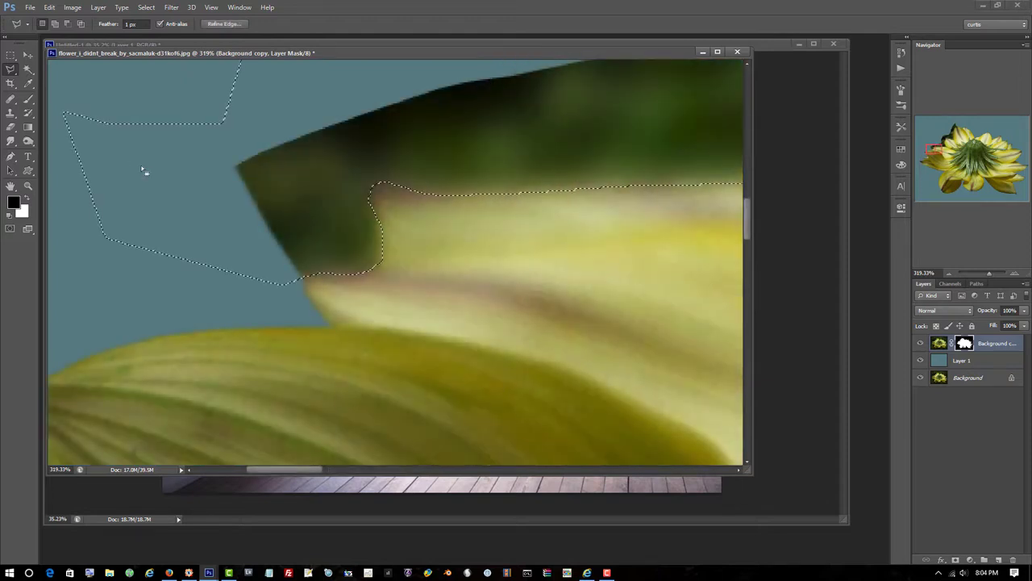
{"action": "key", "text": "alt+BackSpace"}
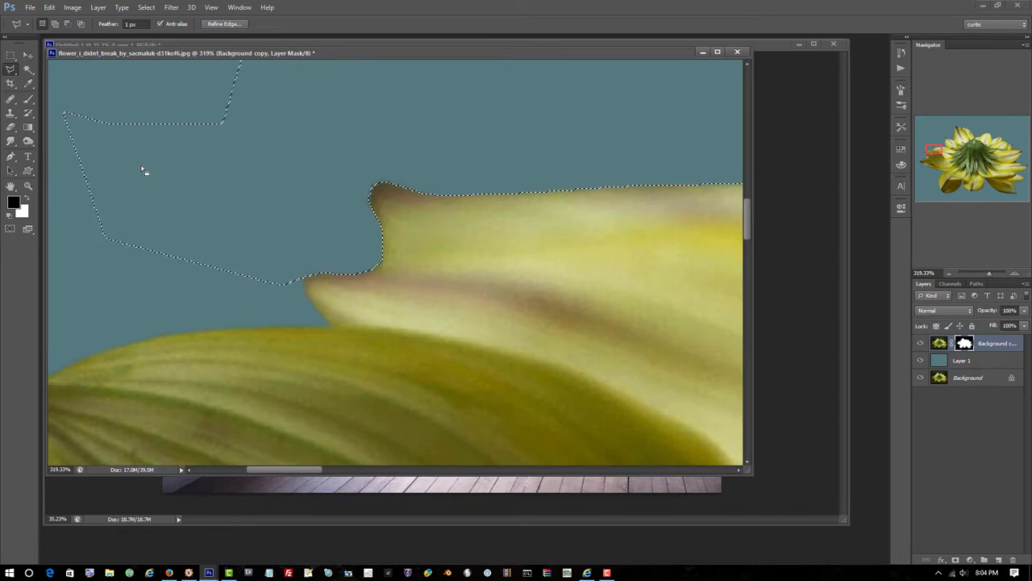
{"action": "key", "text": "ctrl+d"}
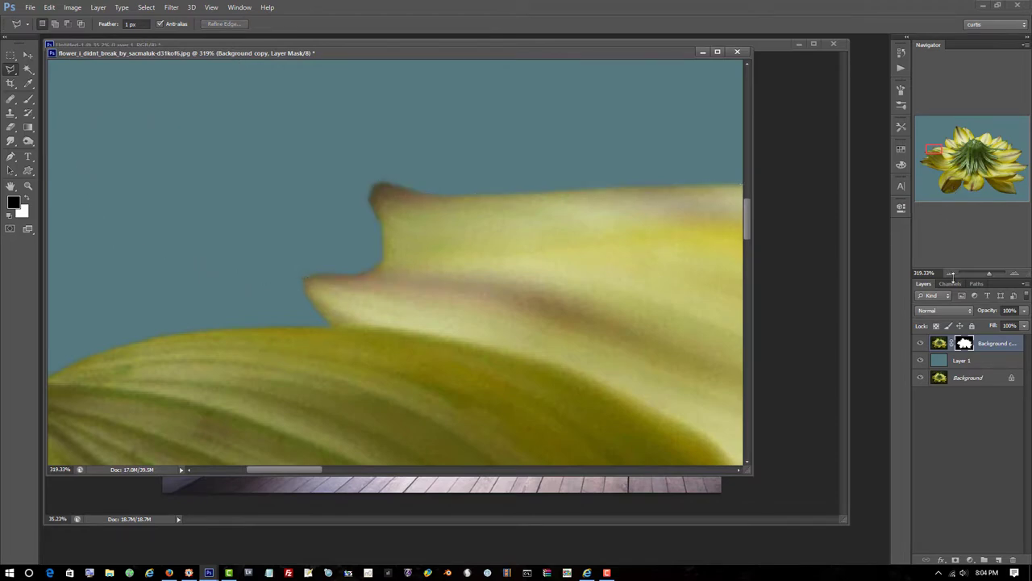
Duplicate the masked flower layer and apply the layer mask on the duplicate.
{"action": "left_click", "coordinate": [951, 273]}
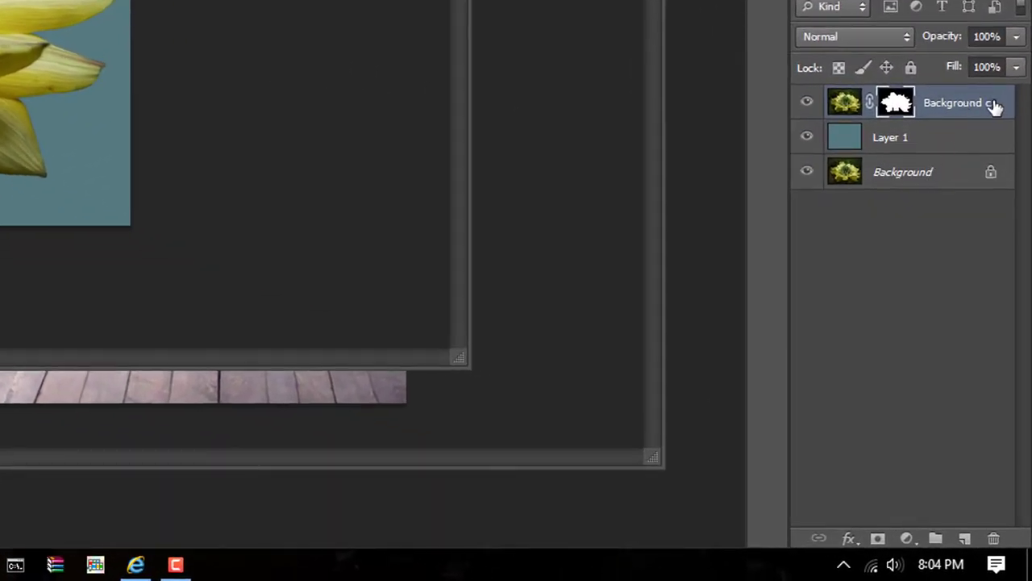
{"action": "left_click_drag", "start_coordinate": [968, 109], "coordinate": [962, 536]}
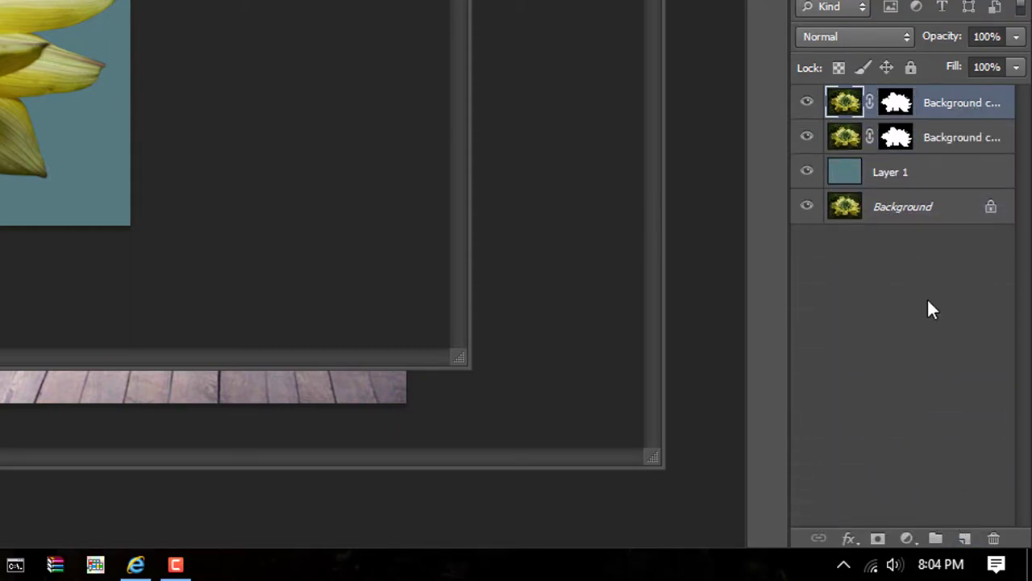
{"action": "right_click", "coordinate": [898, 107]}
{"action": "left_click", "coordinate": [974, 116]}
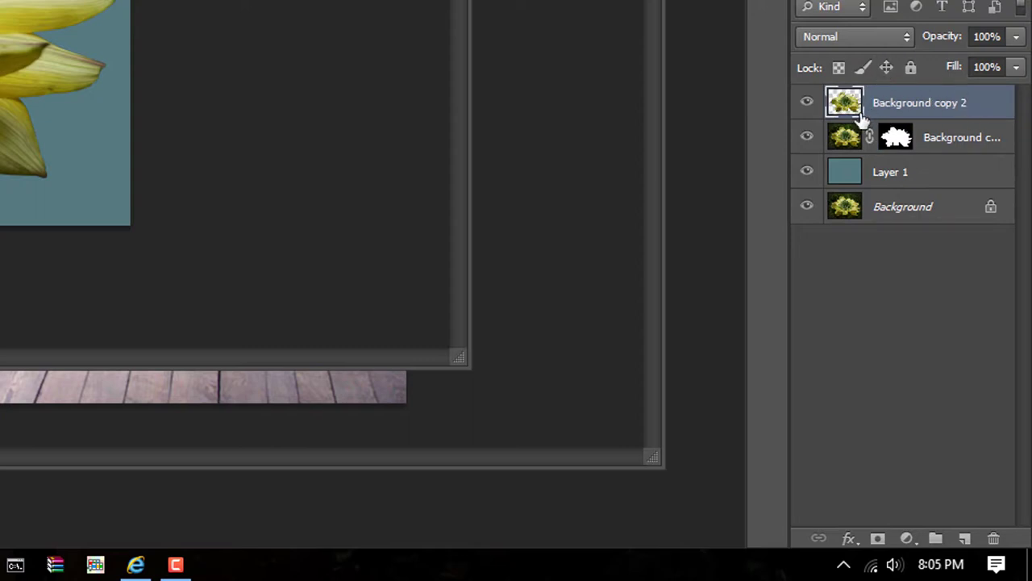
Hide the masked Background copy layer and the original Background layer, leaving Layer 1 shown.
{"action": "left_click", "coordinate": [807, 137]}
{"action": "left_click", "coordinate": [808, 173]}
{"action": "left_click", "coordinate": [808, 173]}
{"action": "left_click", "coordinate": [807, 207]}
Add a new layer directly above the Background layer and fill it with white.
{"action": "left_click", "coordinate": [816, 207]}
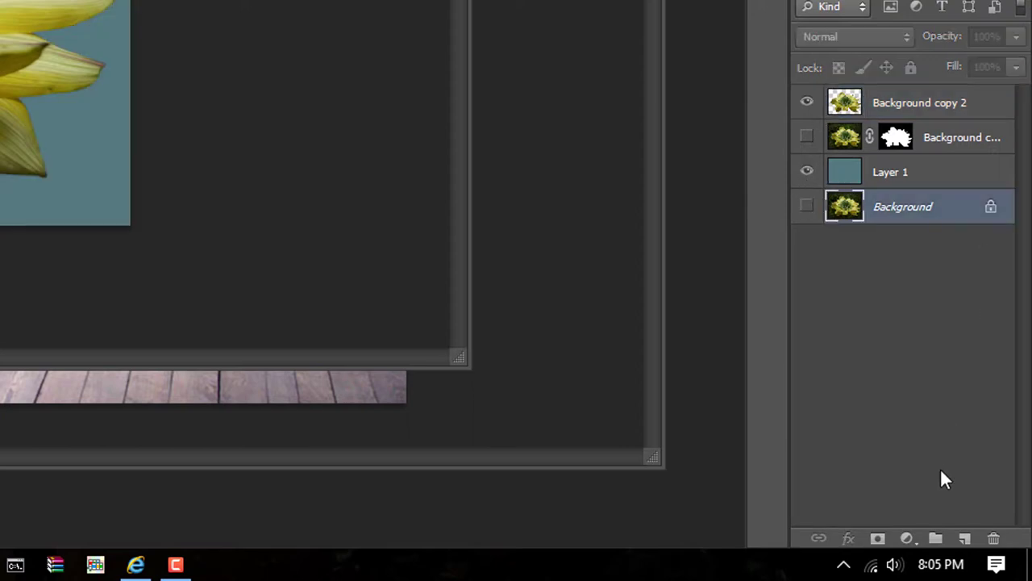
{"action": "left_click", "coordinate": [965, 539]}
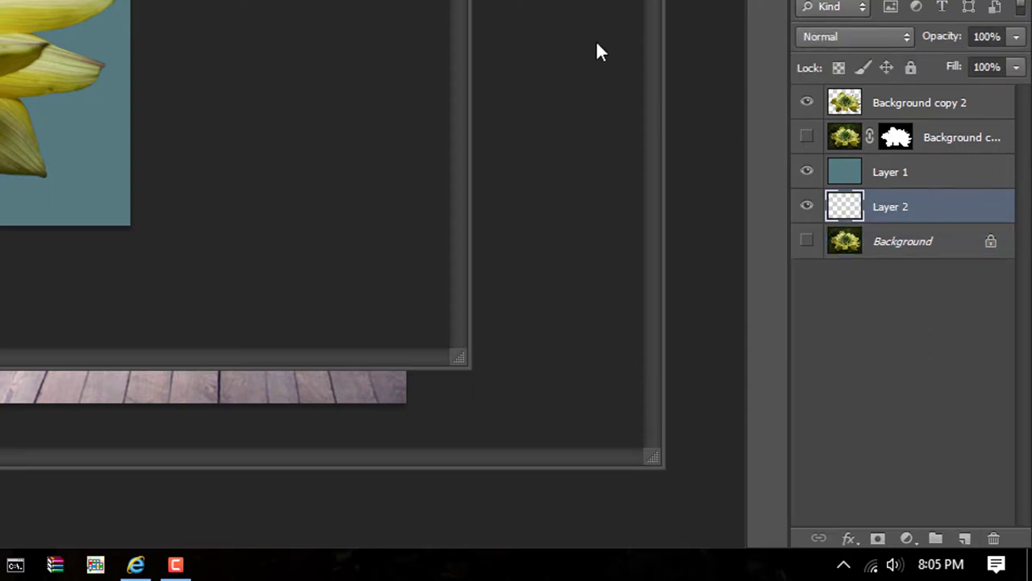
{"action": "key", "text": "ctrl+BackSpace"}
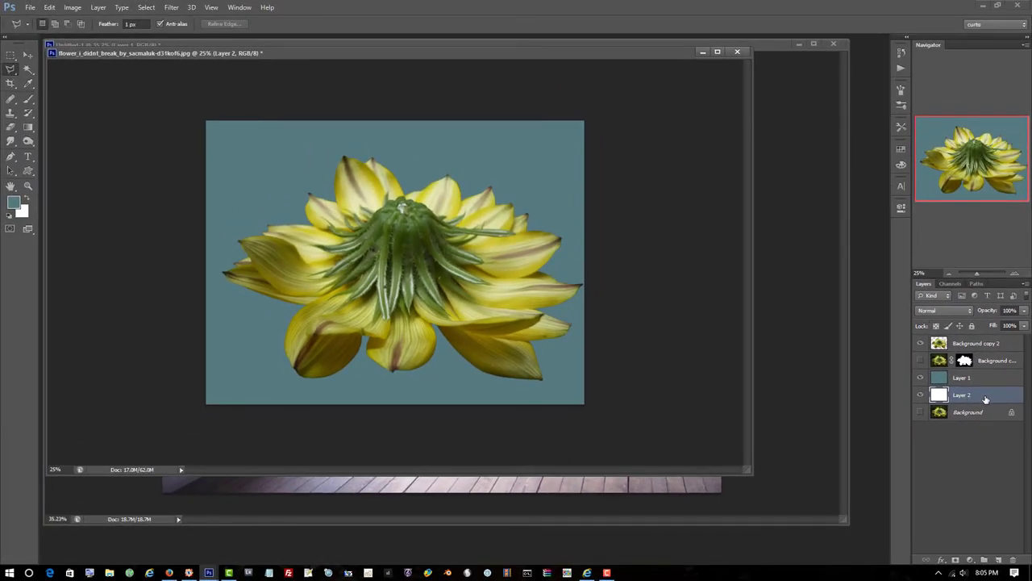
Compare the cut-out flower against the teal and white backdrops, leaving the teal Layer 1 hidden.
{"action": "left_click", "coordinate": [920, 378]}
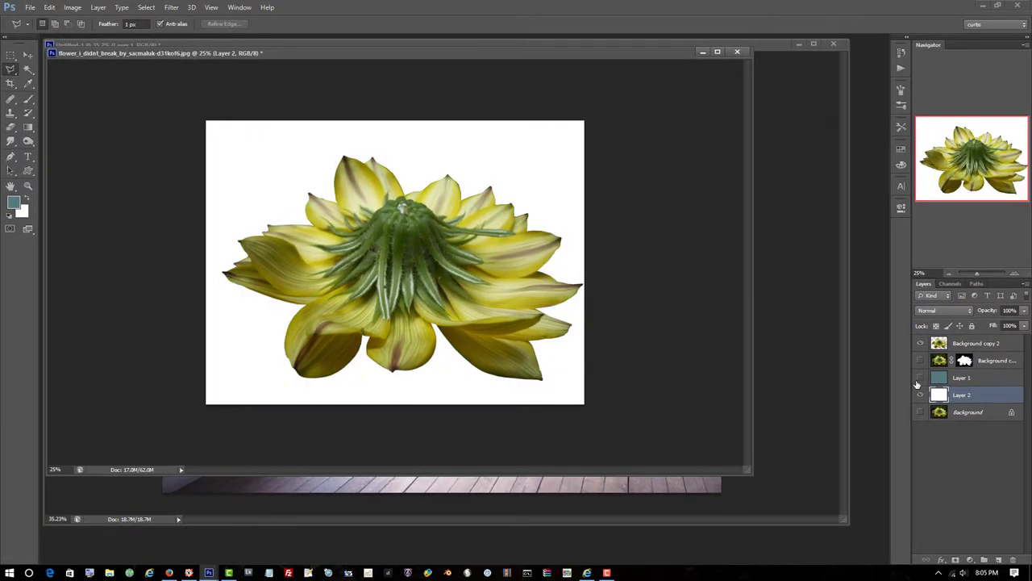
{"action": "left_click", "coordinate": [920, 378]}
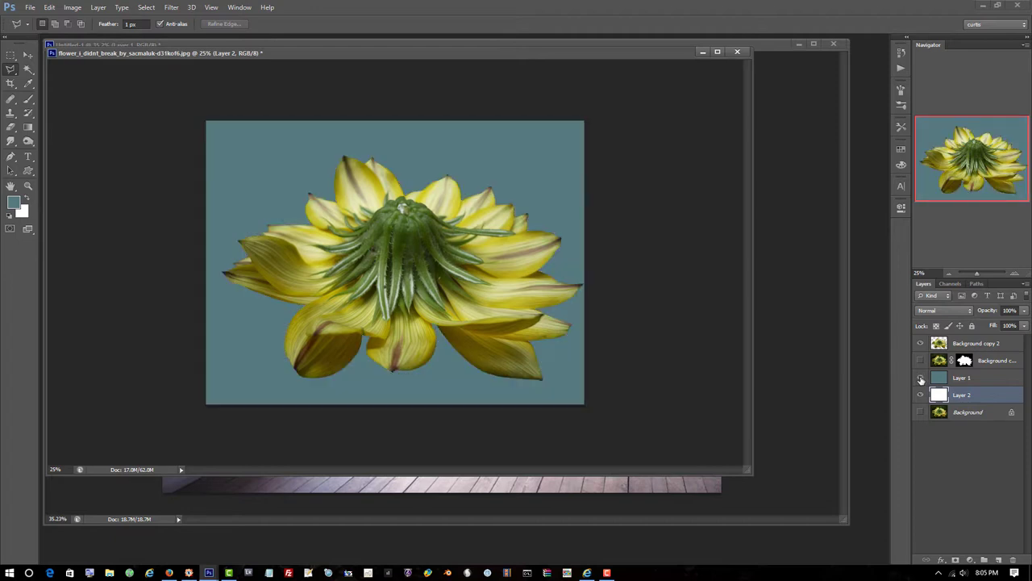
{"action": "left_click", "coordinate": [920, 378]}
Add a Hue/Saturation adjustment layer above Background copy 2 with hue -40 and saturation -85.
{"action": "left_click", "coordinate": [976, 342]}
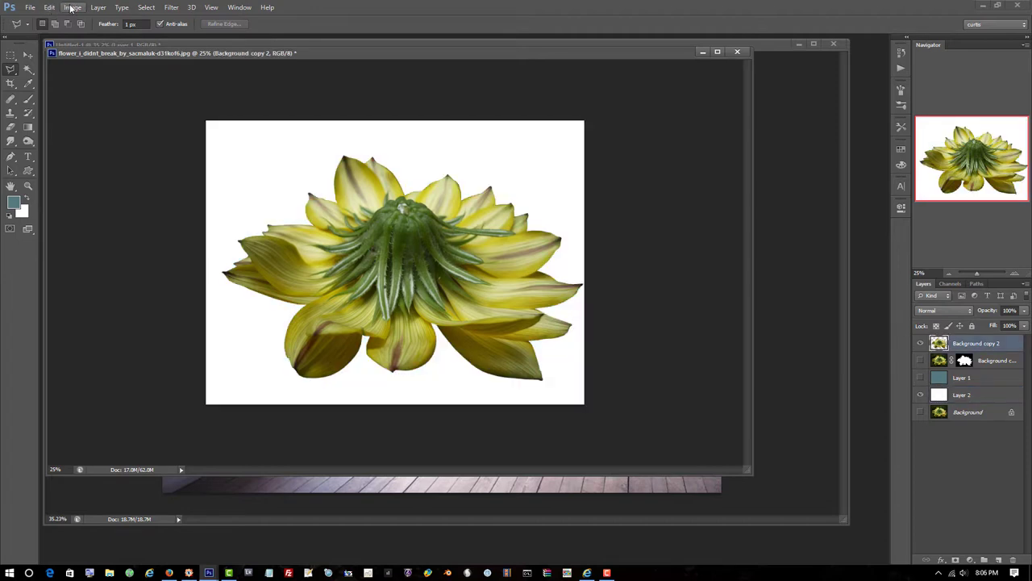
{"action": "left_click", "coordinate": [98, 8]}
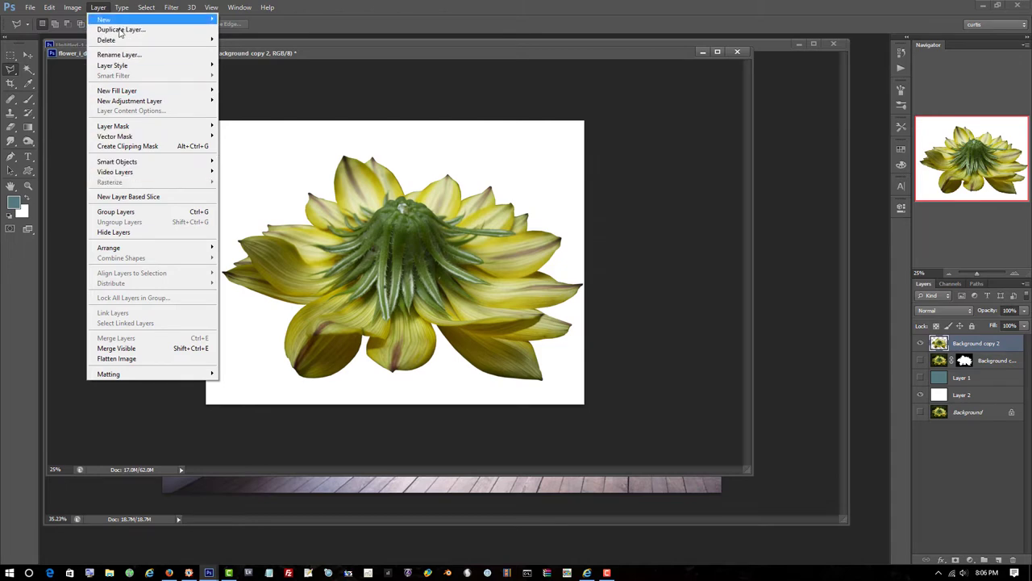
{"action": "mouse_move", "coordinate": [122, 95]}
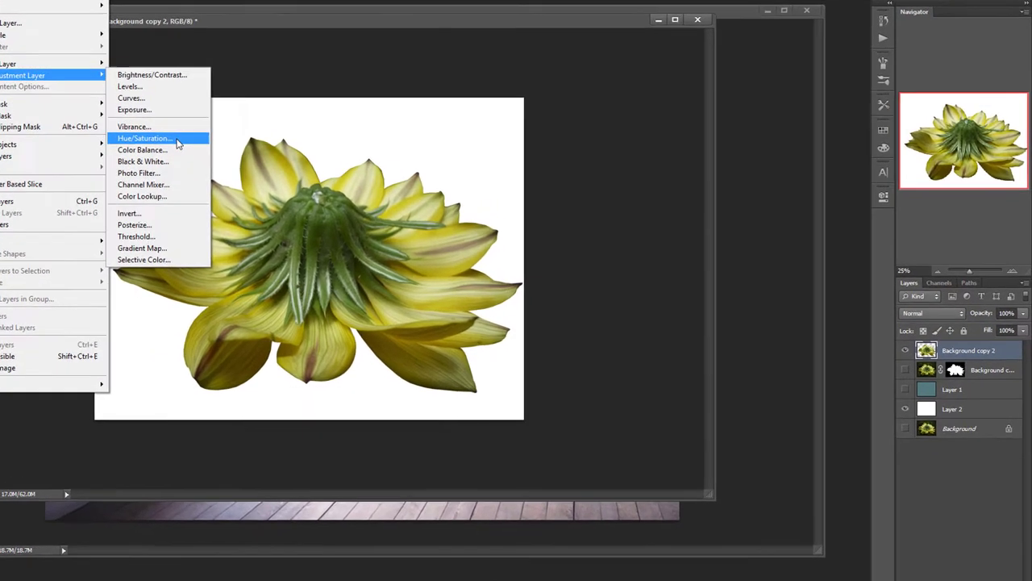
{"action": "left_click", "coordinate": [276, 159]}
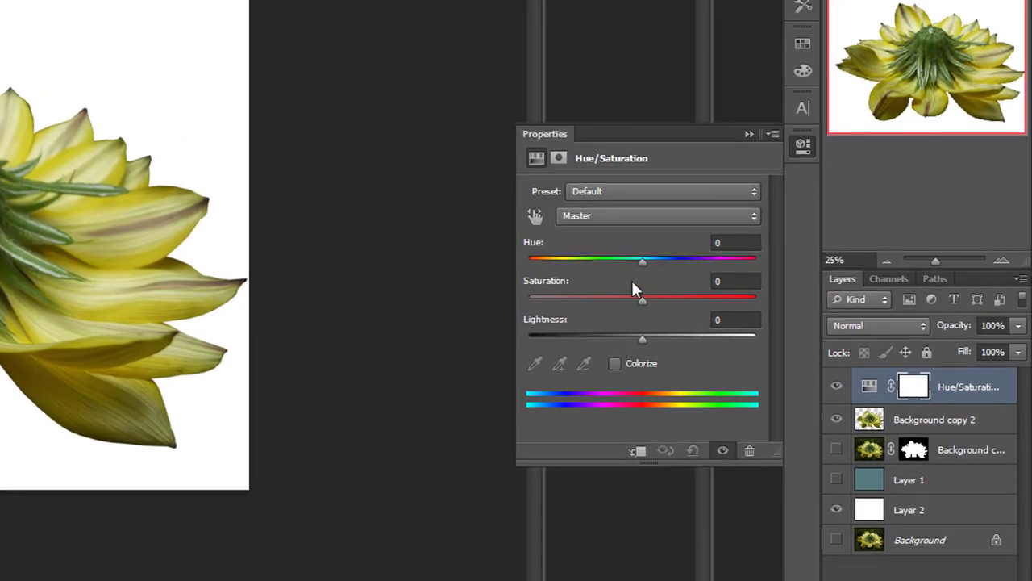
{"action": "left_click_drag", "start_coordinate": [642, 301], "coordinate": [530, 313]}
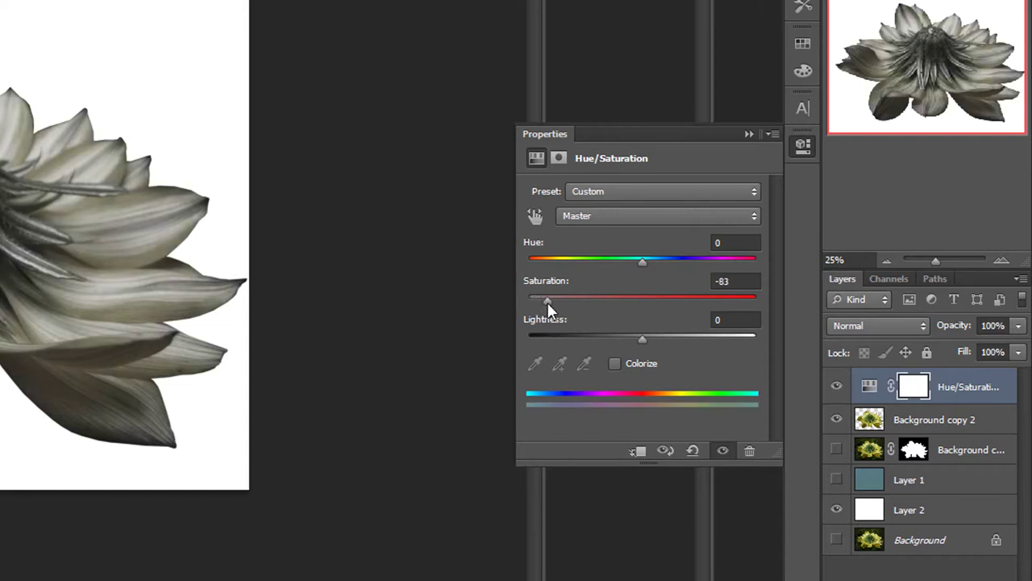
{"action": "left_click_drag", "start_coordinate": [546, 302], "coordinate": [544, 302]}
{"action": "left_click_drag", "start_coordinate": [643, 263], "coordinate": [596, 261]}
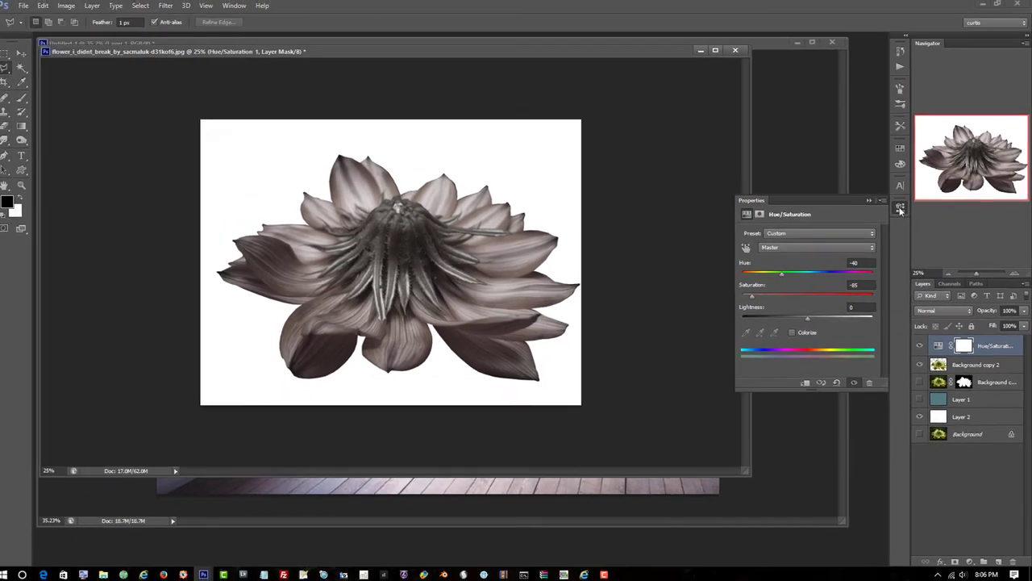
{"action": "left_click", "coordinate": [803, 145]}
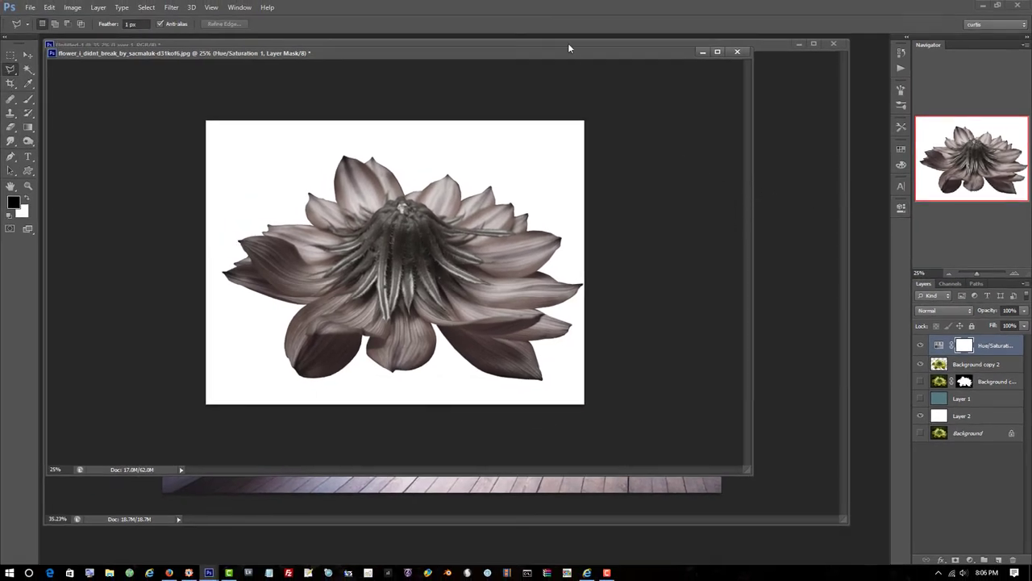
Copy the Background copy 2 flower layer and its Hue/Saturation adjustment layer together into the room document.
{"action": "left_click_drag", "start_coordinate": [568, 49], "coordinate": [581, 250]}
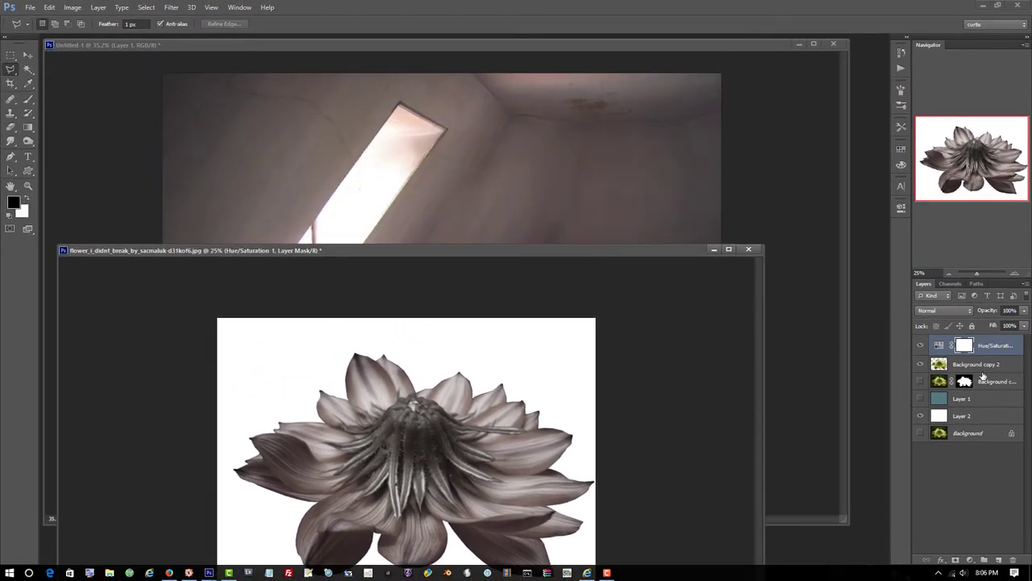
{"action": "left_click", "coordinate": [997, 364], "text": "shift"}
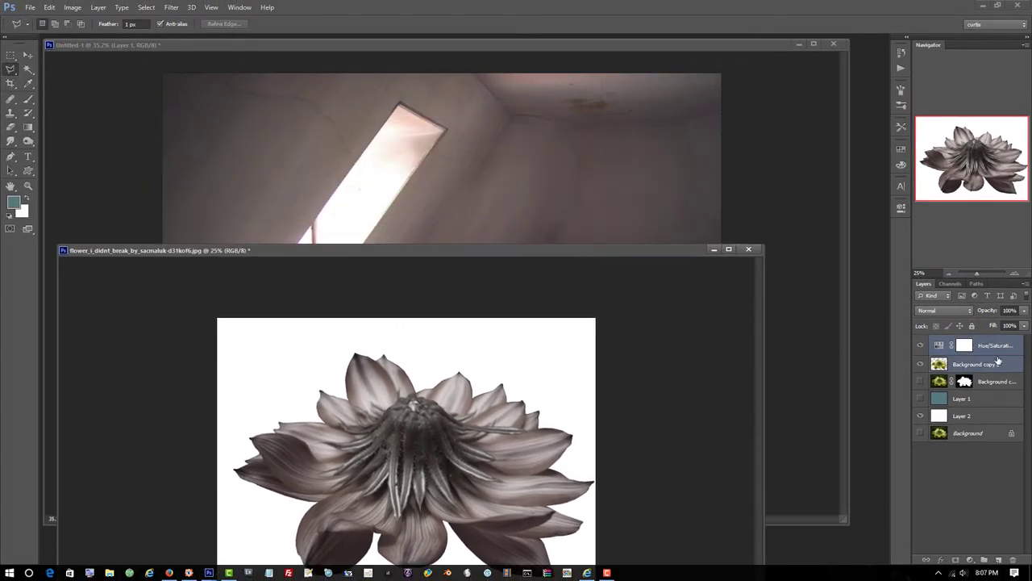
{"action": "left_click_drag", "start_coordinate": [1004, 358], "coordinate": [549, 211]}
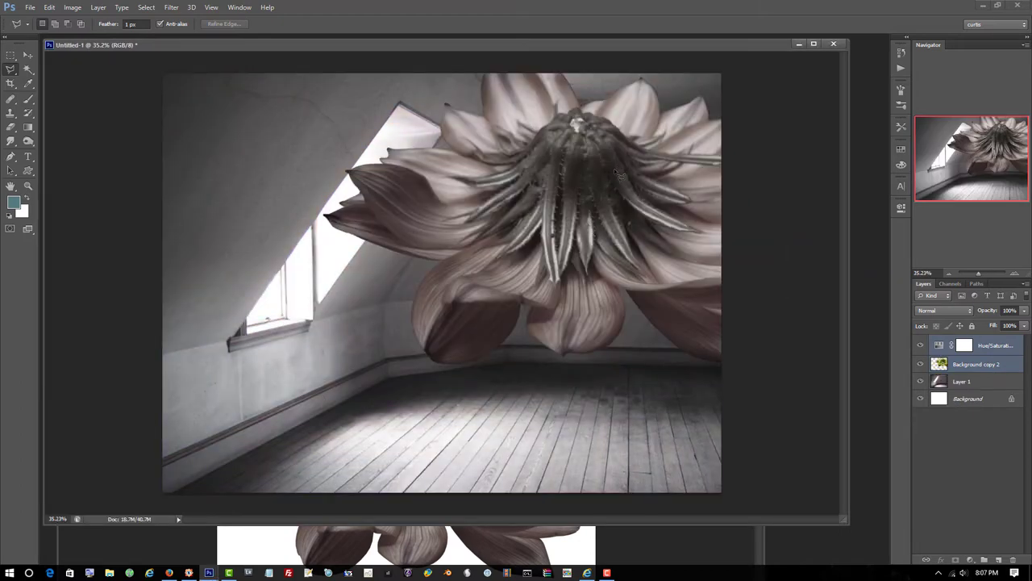
Scale the flower down to roughly a third of the room's width and place it on the wooden floor in front of the window.
{"action": "left_click", "coordinate": [26, 54]}
{"action": "left_click_drag", "start_coordinate": [597, 197], "coordinate": [512, 345]}
{"action": "key", "text": "ctrl+t"}
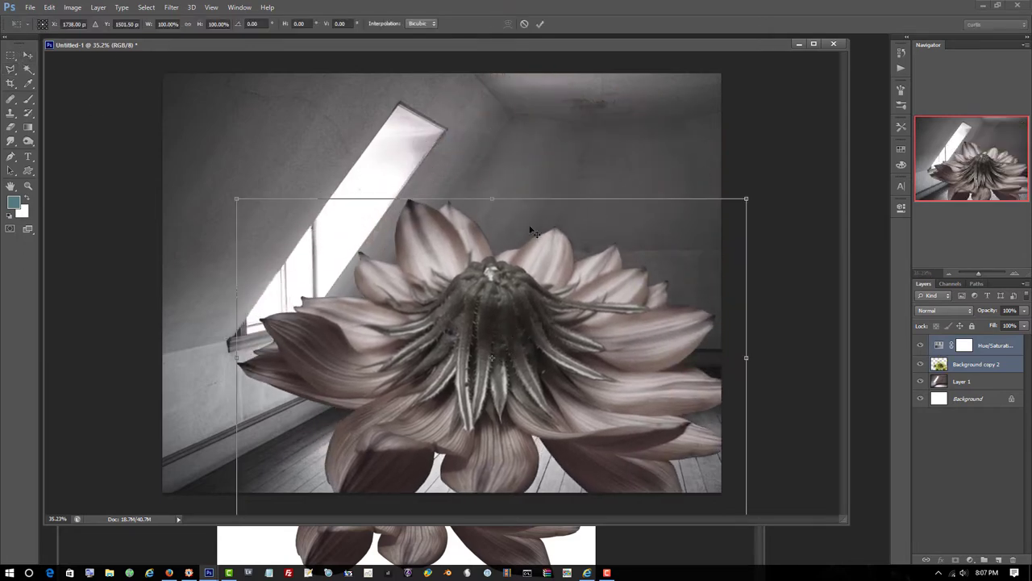
{"action": "left_click_drag", "start_coordinate": [745, 202], "coordinate": [536, 333]}
{"action": "left_click_drag", "start_coordinate": [500, 364], "coordinate": [621, 348]}
{"action": "left_click_drag", "start_coordinate": [609, 363], "coordinate": [530, 395]}
{"action": "key", "text": "Return"}
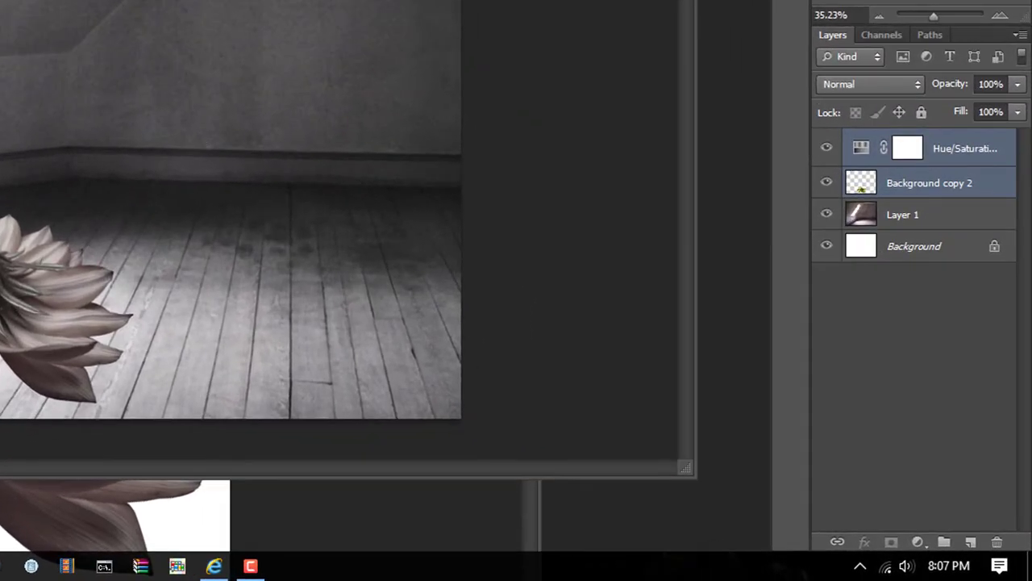
Duplicate the Background copy 2 flower layer and fill the flower shape on the lower copy with black.
{"action": "left_click", "coordinate": [979, 185]}
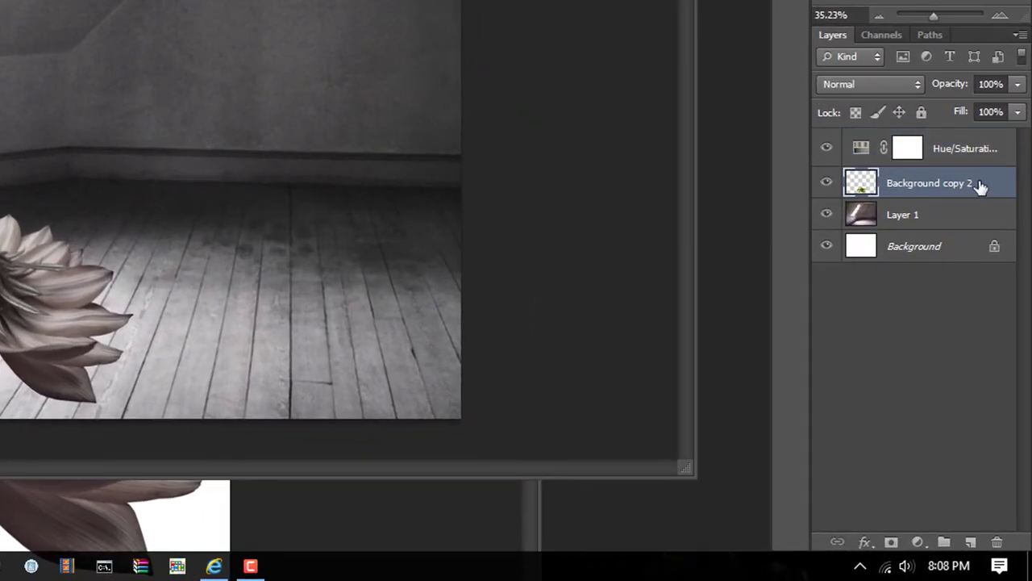
{"action": "left_click_drag", "start_coordinate": [980, 185], "coordinate": [971, 540]}
{"action": "left_click", "coordinate": [948, 219]}
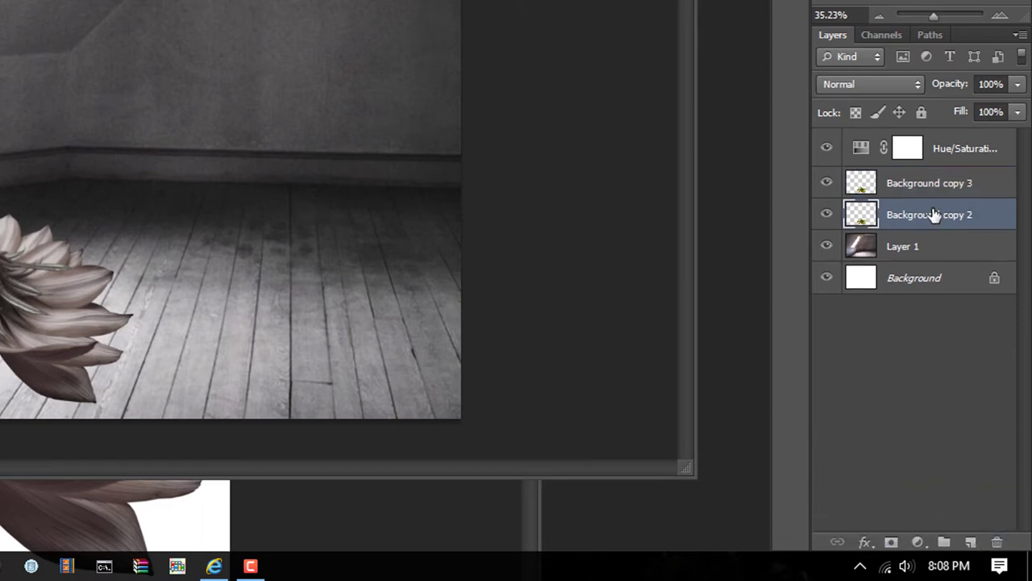
{"action": "left_click", "coordinate": [861, 214], "text": "ctrl"}
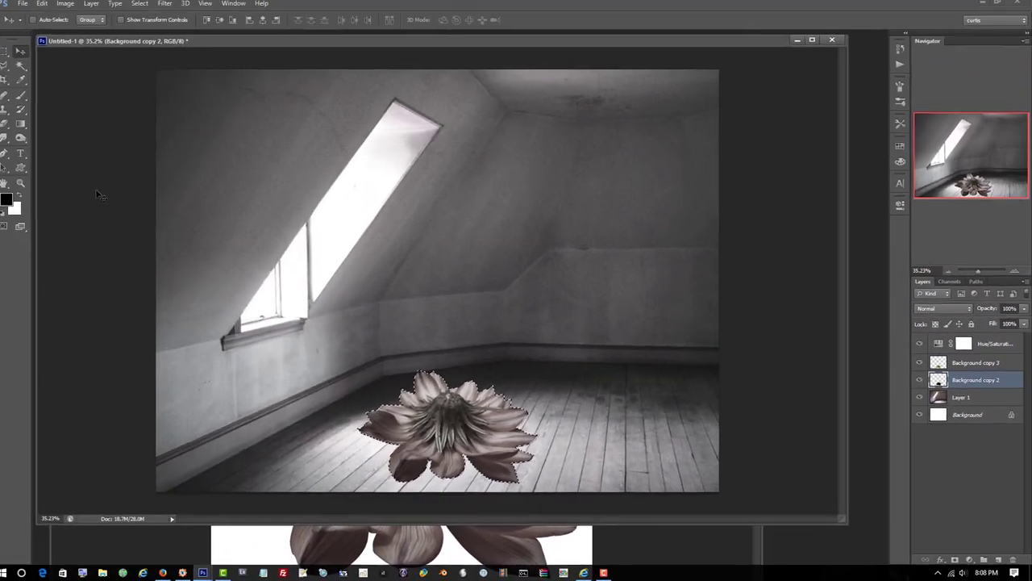
{"action": "key", "text": "ctrl+d"}
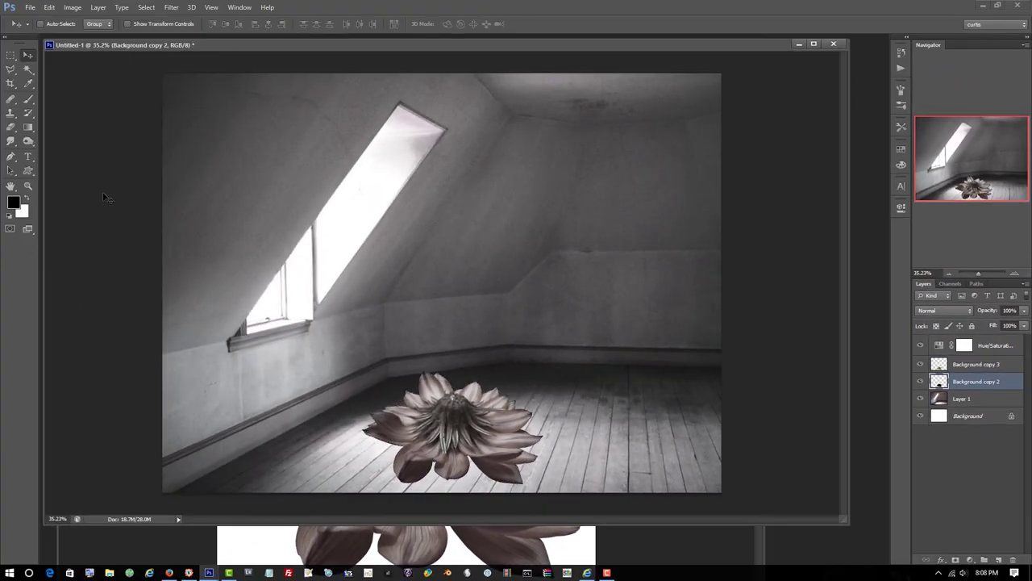
Apply a Gaussian Blur with a radius of 38.5 pixels to the black flower shape on Background copy 2.
{"action": "left_click", "coordinate": [171, 7]}
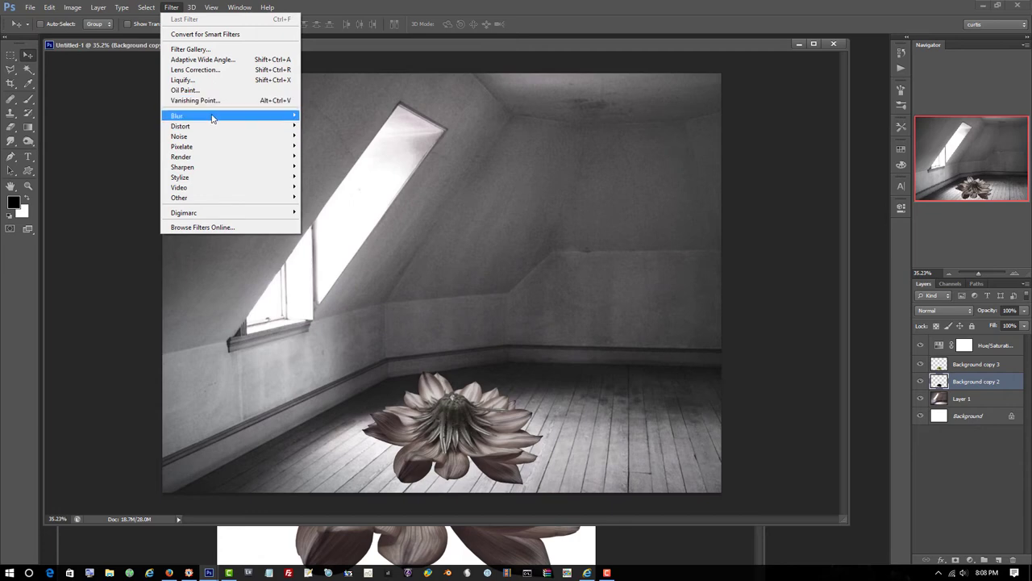
{"action": "mouse_move", "coordinate": [214, 115]}
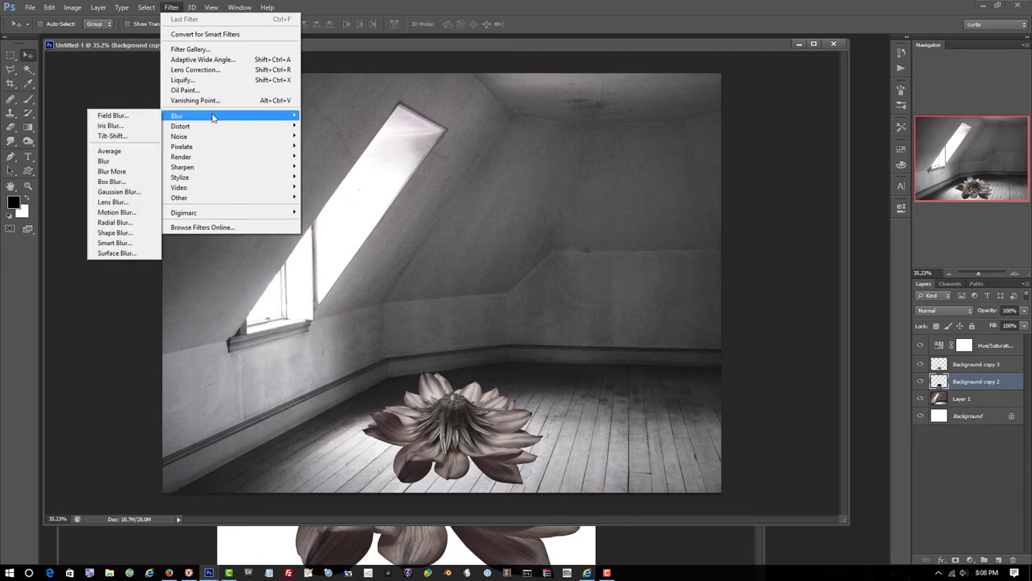
{"action": "left_click", "coordinate": [126, 197]}
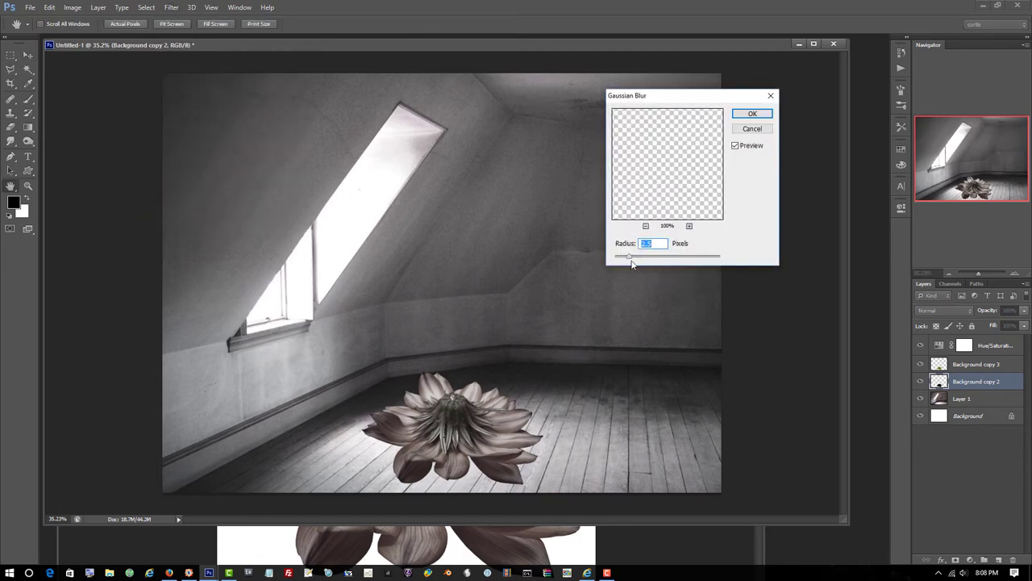
{"action": "left_click_drag", "start_coordinate": [629, 258], "coordinate": [667, 259]}
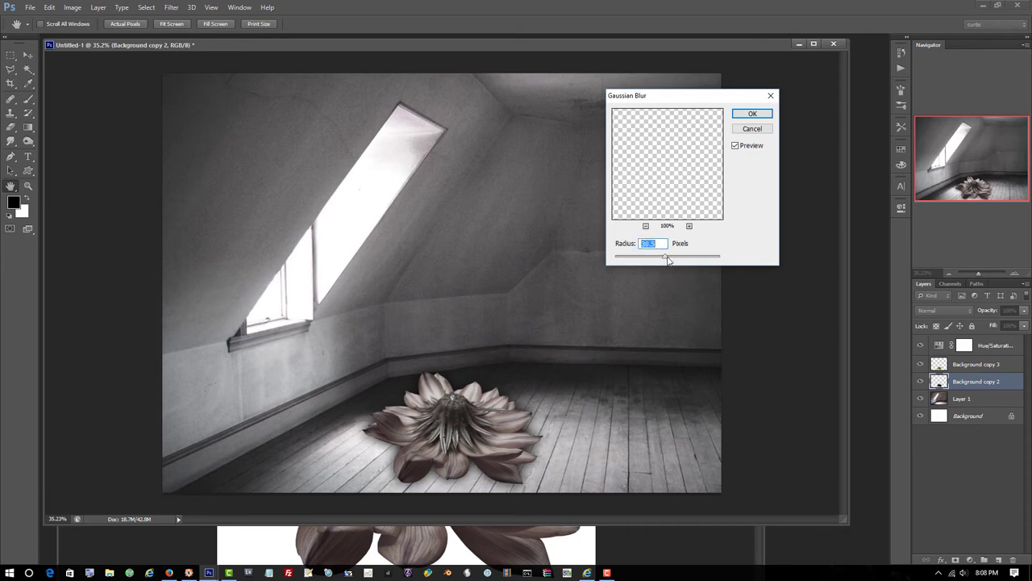
{"action": "left_click", "coordinate": [753, 114]}
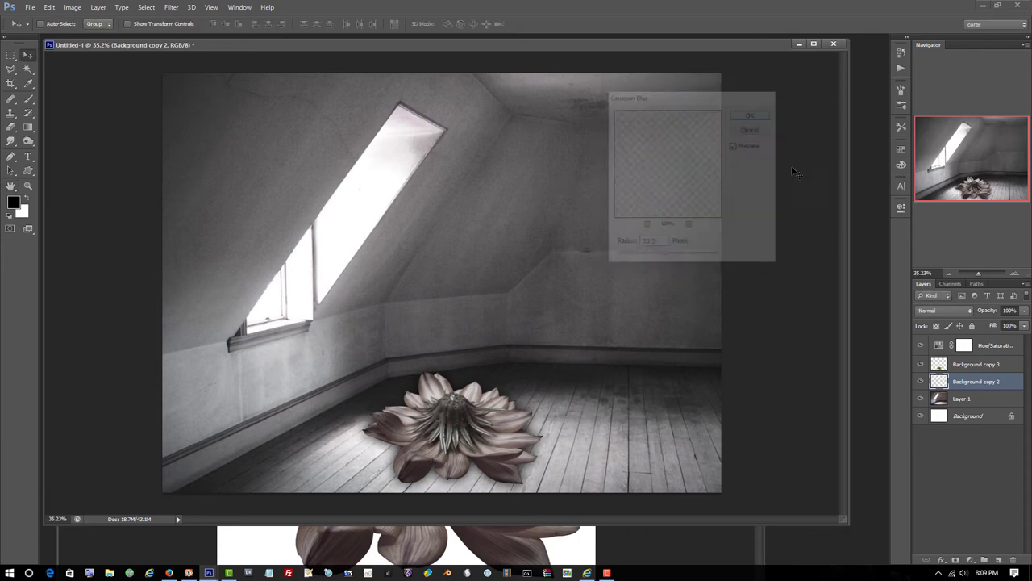